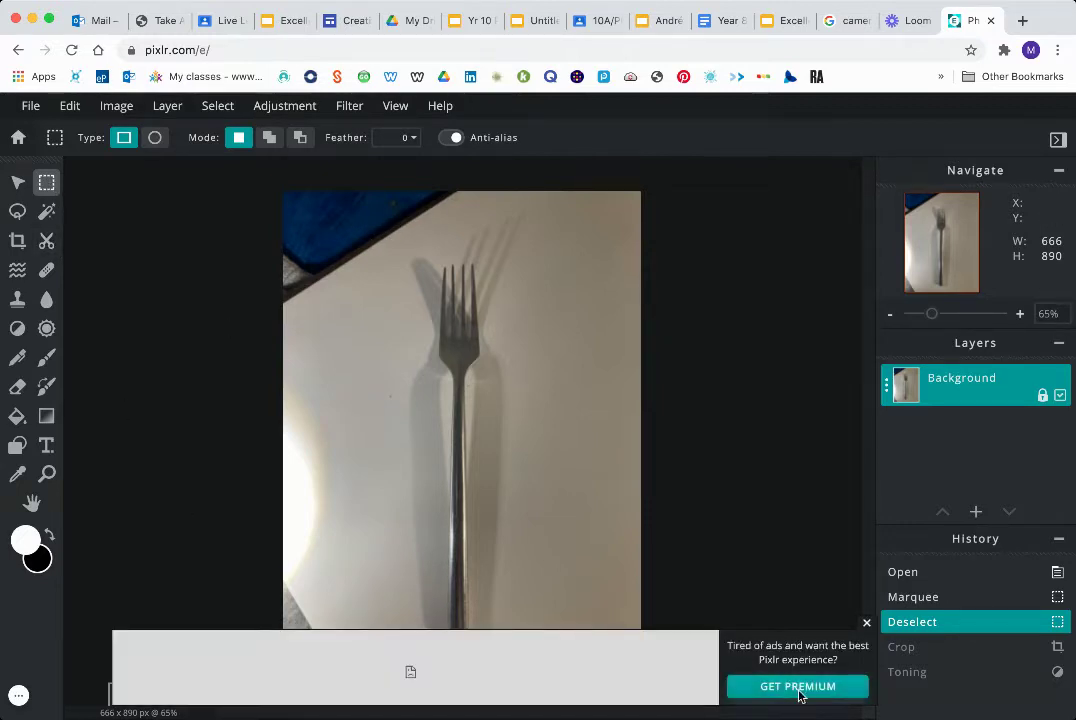
# Step: Close the GET PREMIUM ad banner below the fork photo
pyautogui.click(867, 625)
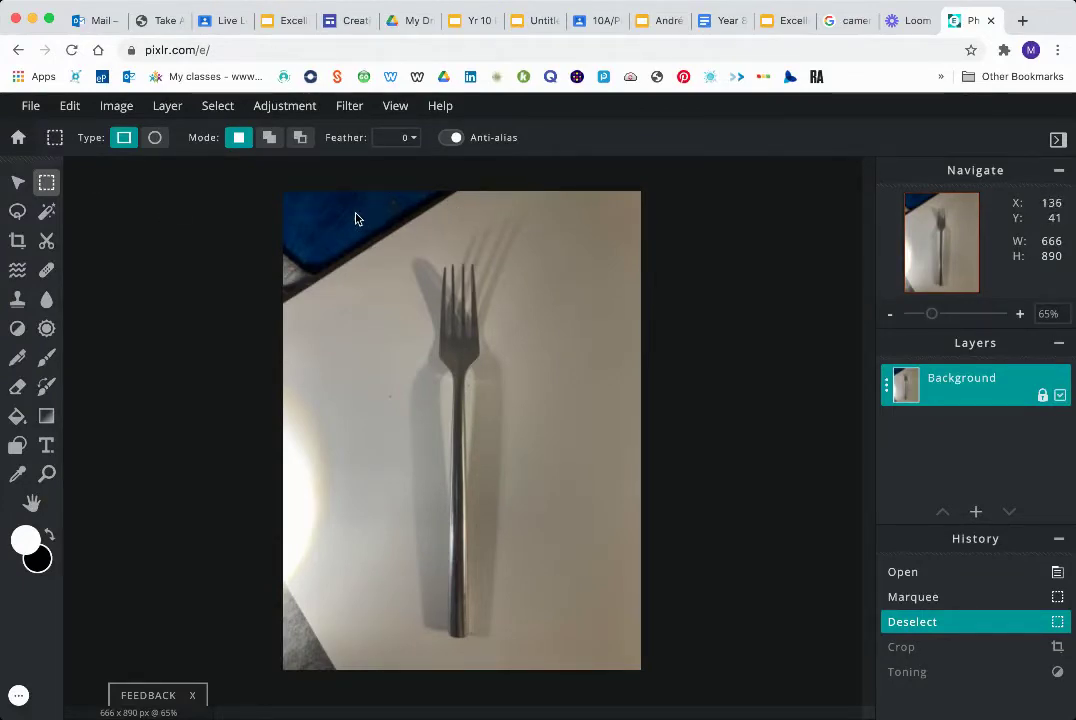
# Step: Select a rectangle around the fork and crop the photo to it, giving 399 × 861 px
pyautogui.moveTo(352, 199); pyautogui.dragTo(567, 666)
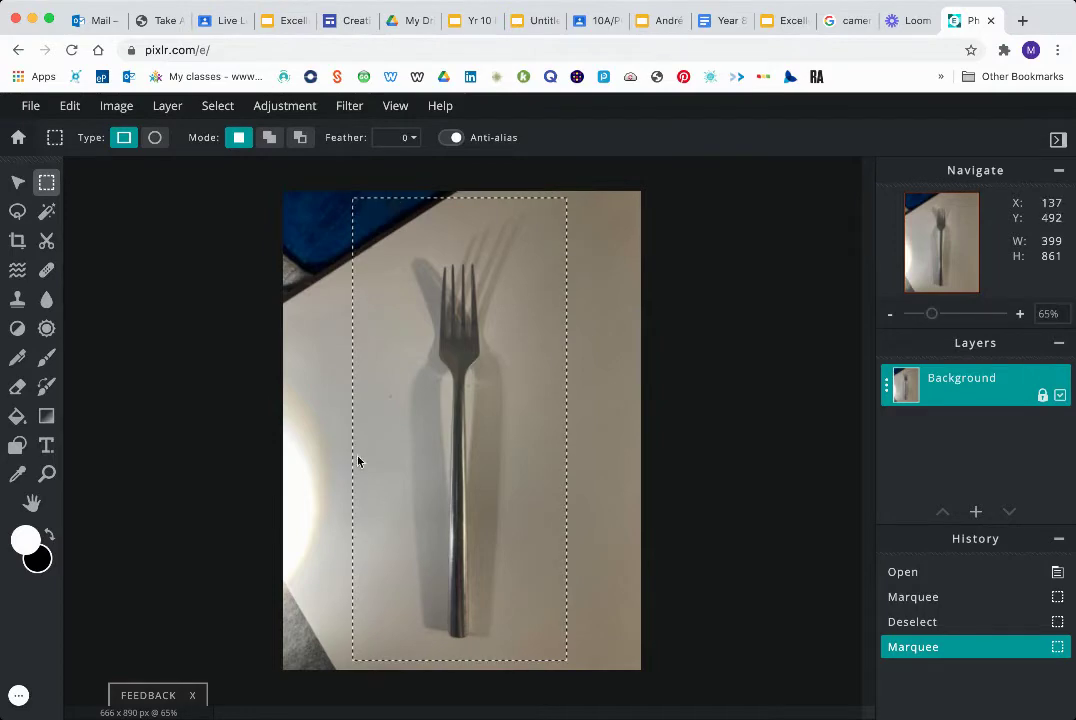
pyautogui.click(116, 105)
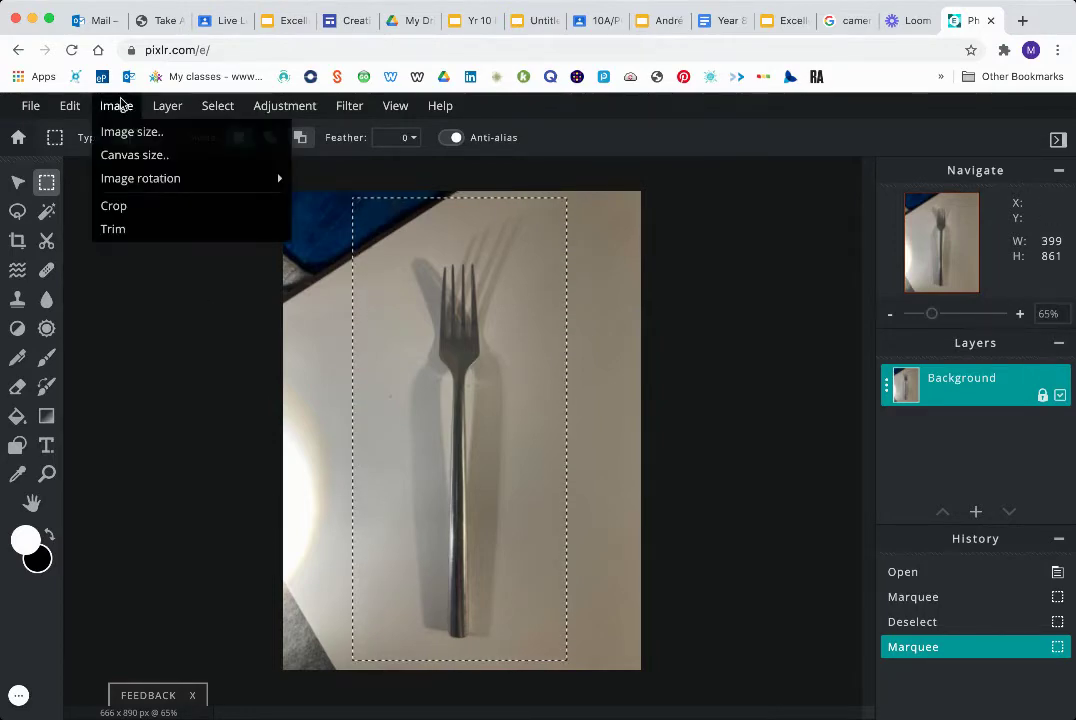
pyautogui.click(114, 205)
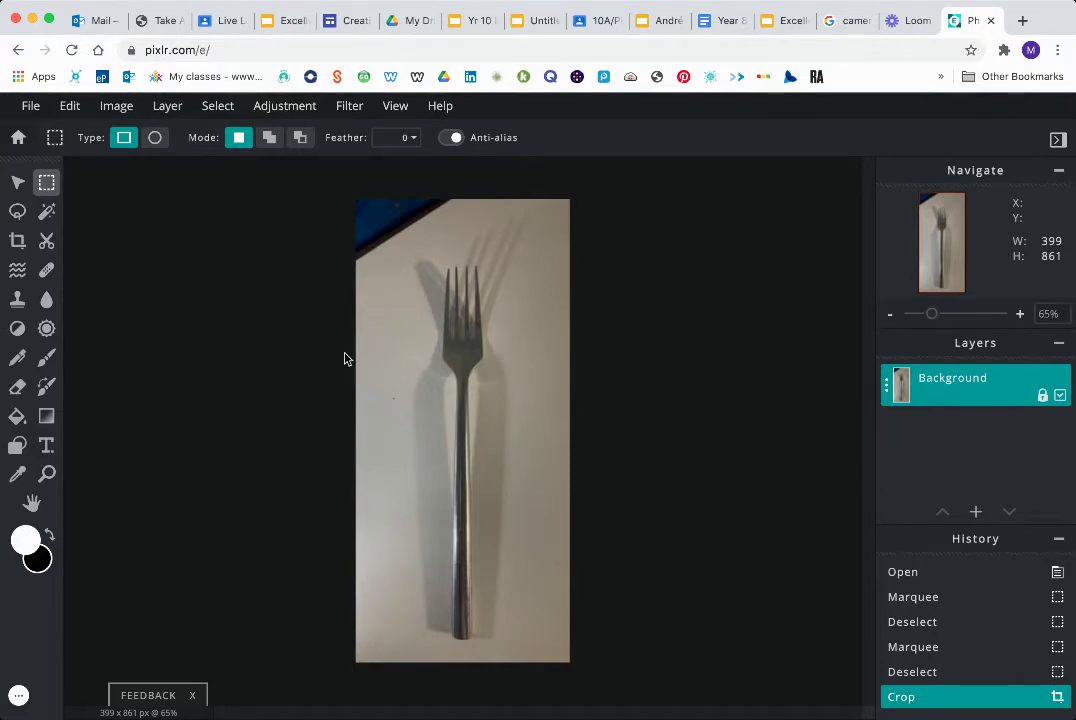
# Step: Apply Brightness & contrast with brightness -25 and contrast 30
pyautogui.click(285, 110)
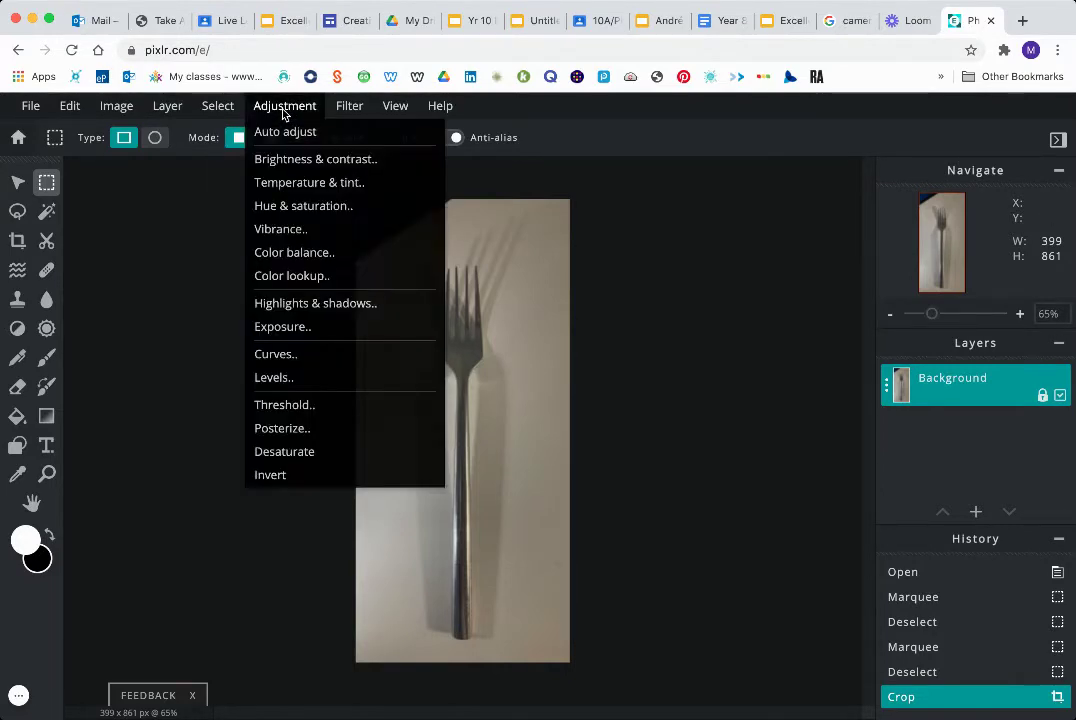
pyautogui.click(290, 158)
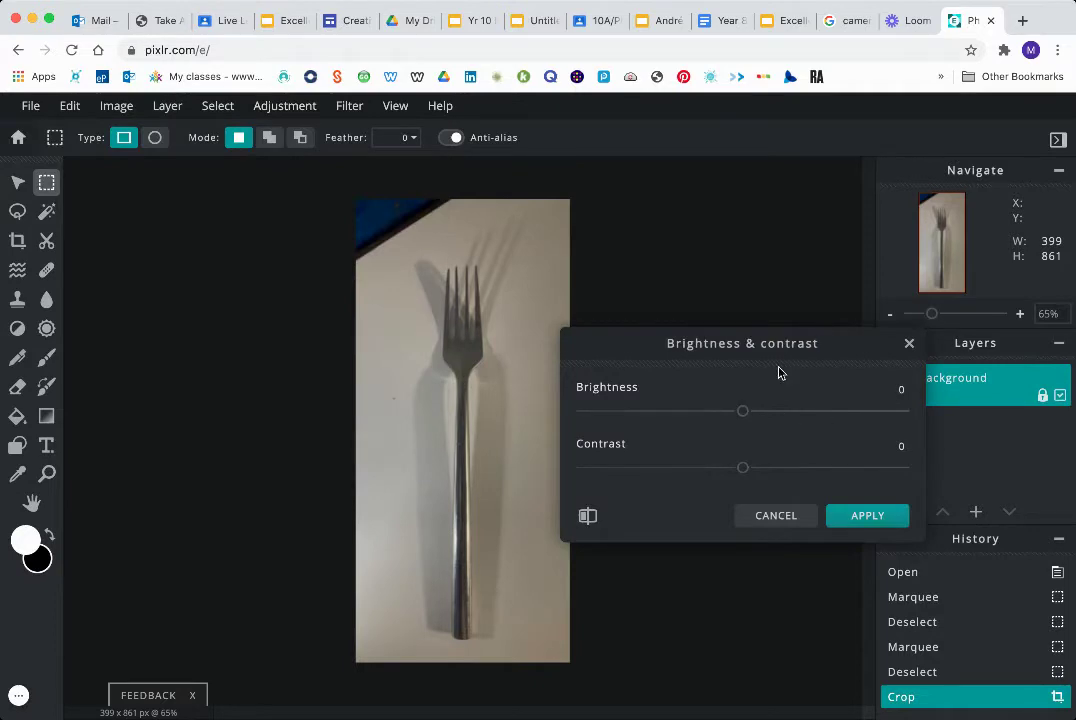
pyautogui.moveTo(777, 345); pyautogui.dragTo(837, 320)
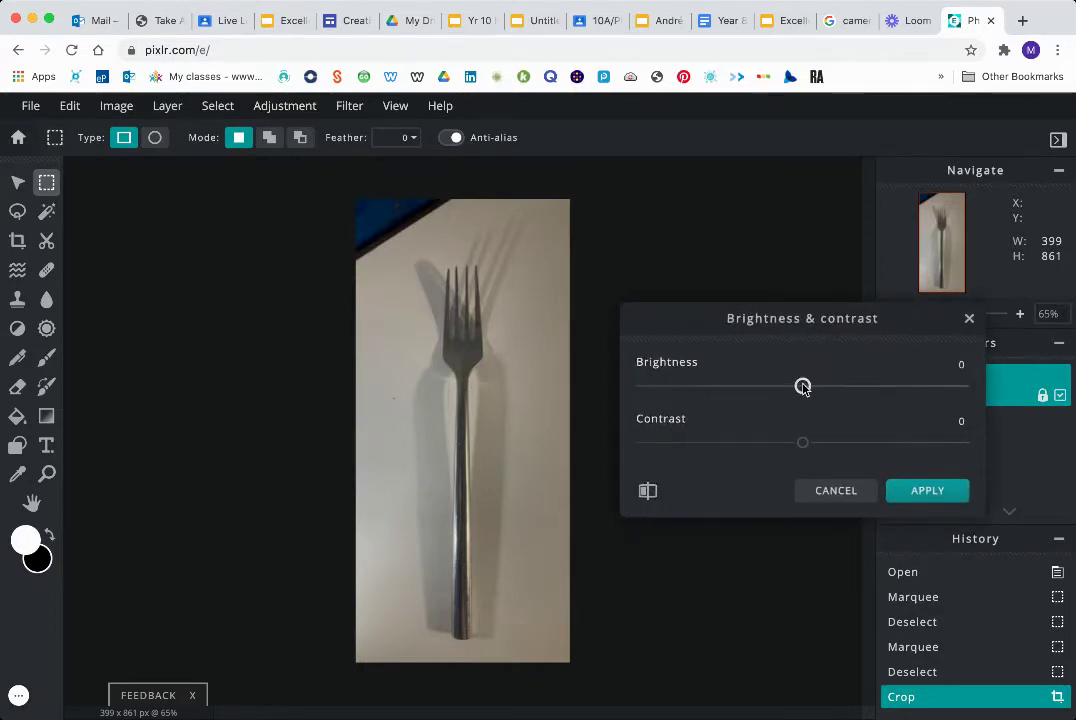
pyautogui.moveTo(803, 387); pyautogui.dragTo(787, 386)
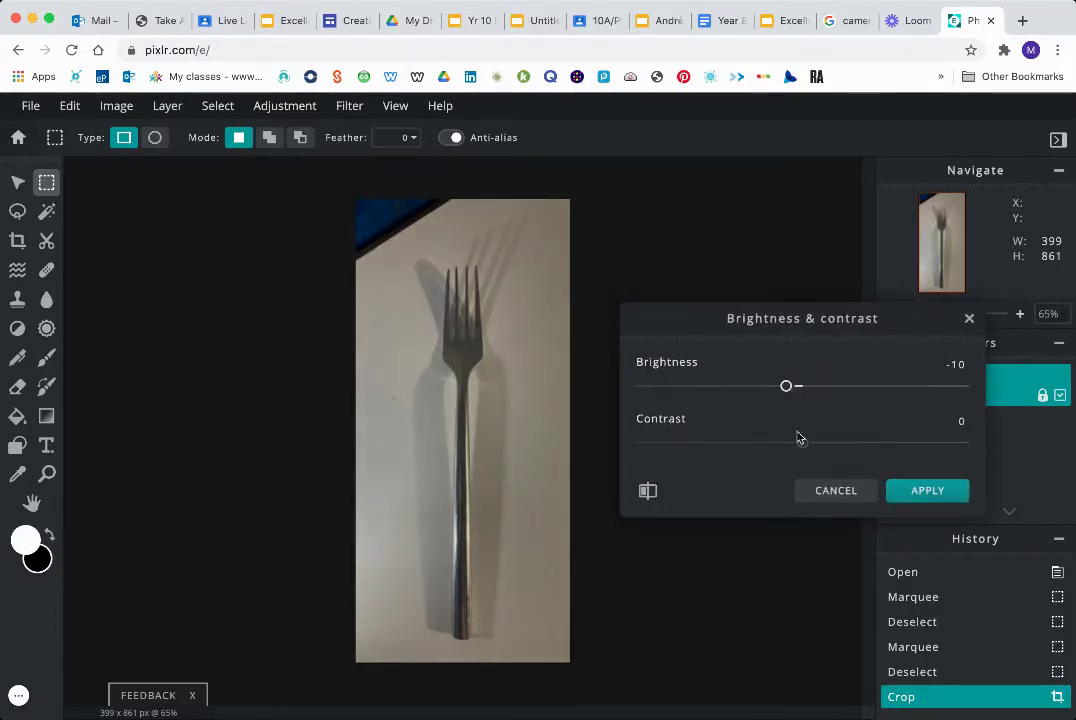
pyautogui.moveTo(800, 440); pyautogui.dragTo(845, 440)
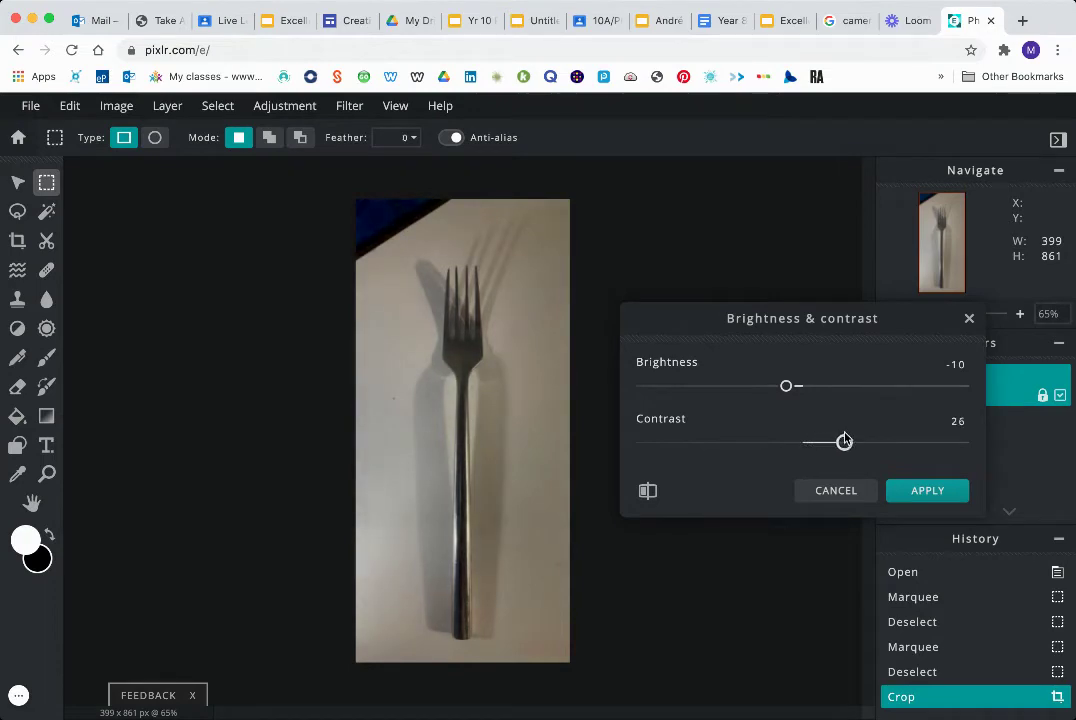
pyautogui.moveTo(788, 386); pyautogui.dragTo(784, 387)
pyautogui.moveTo(843, 442)
pyautogui.mouseDown()
pyautogui.moveTo(1035, 408)
pyautogui.moveTo(840, 443)
pyautogui.mouseUp()
pyautogui.moveTo(786, 385); pyautogui.dragTo(779, 385)
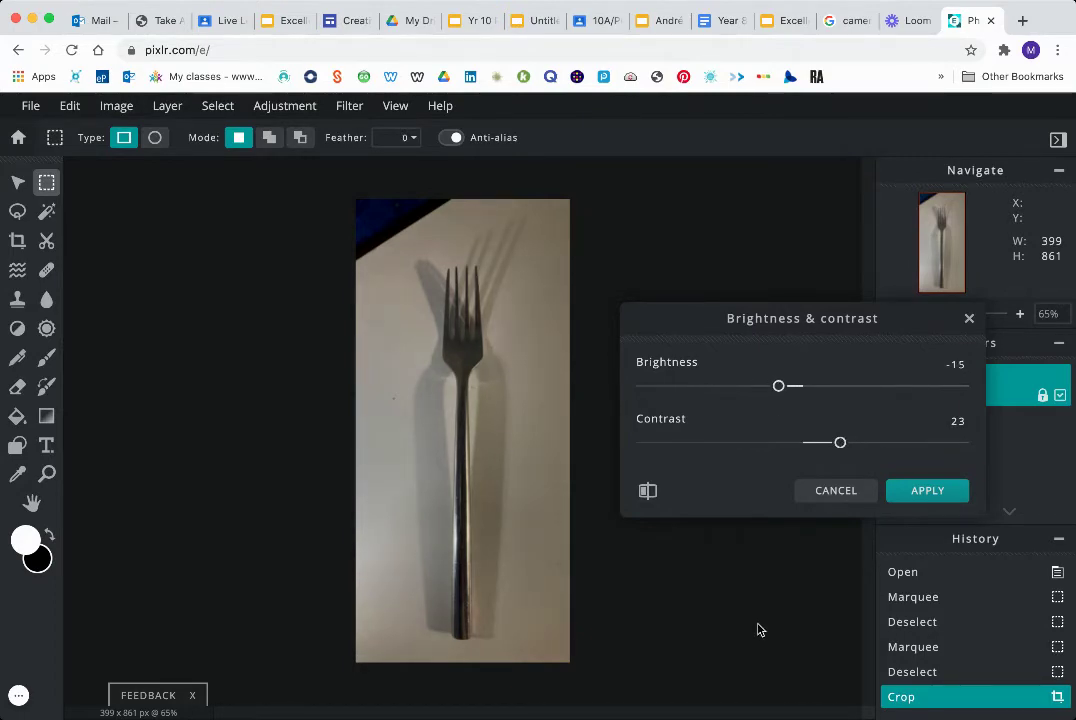
pyautogui.moveTo(778, 386); pyautogui.dragTo(762, 386)
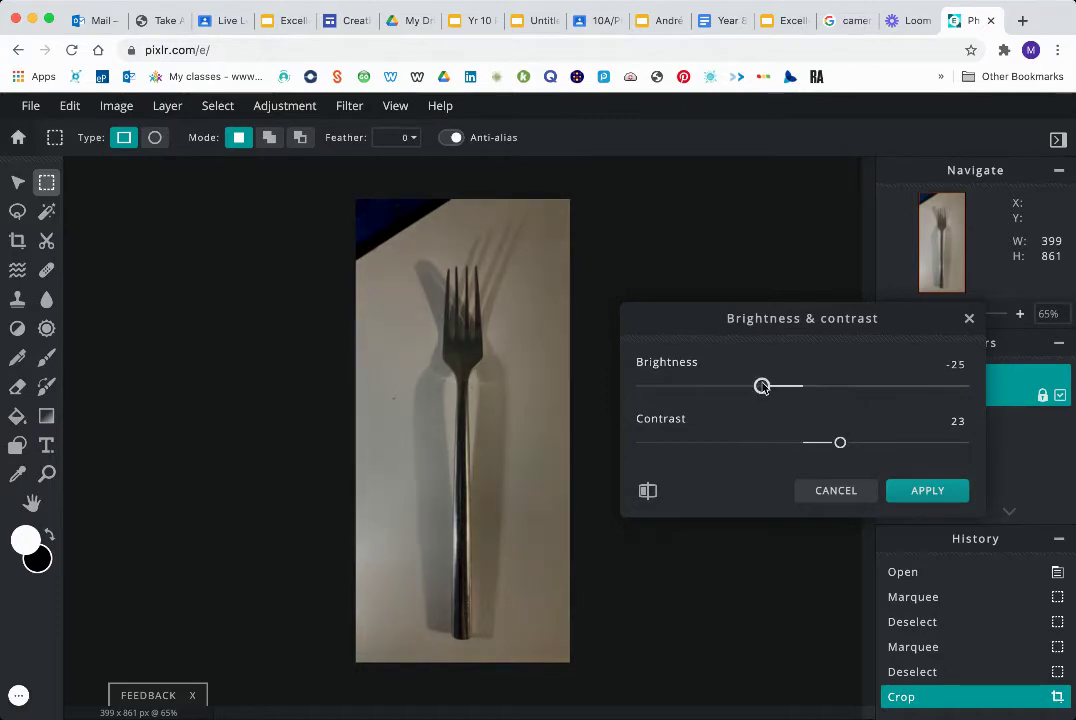
pyautogui.moveTo(840, 446); pyautogui.dragTo(851, 443)
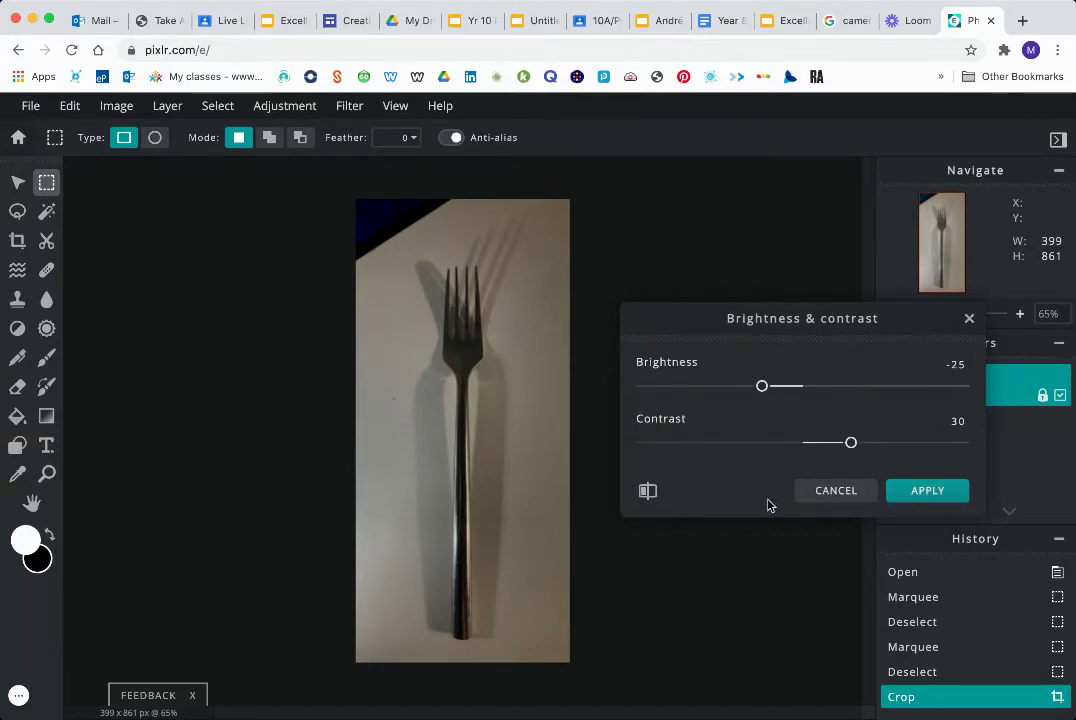
pyautogui.click(934, 490)
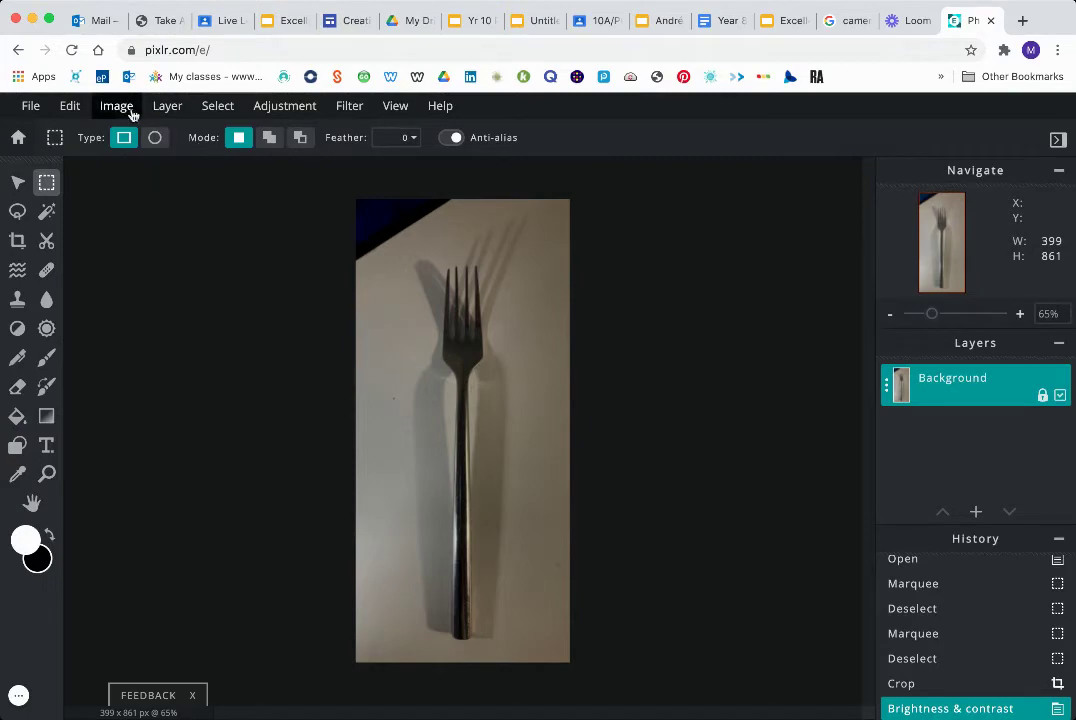
pyautogui.click(291, 107)
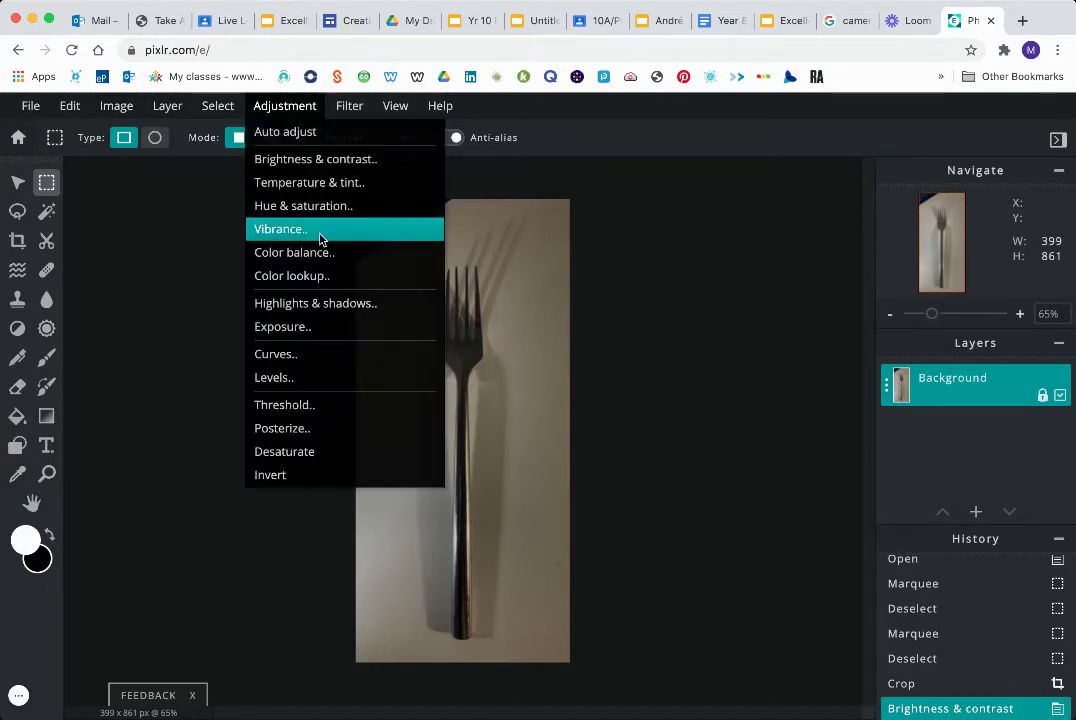
pyautogui.click(317, 162)
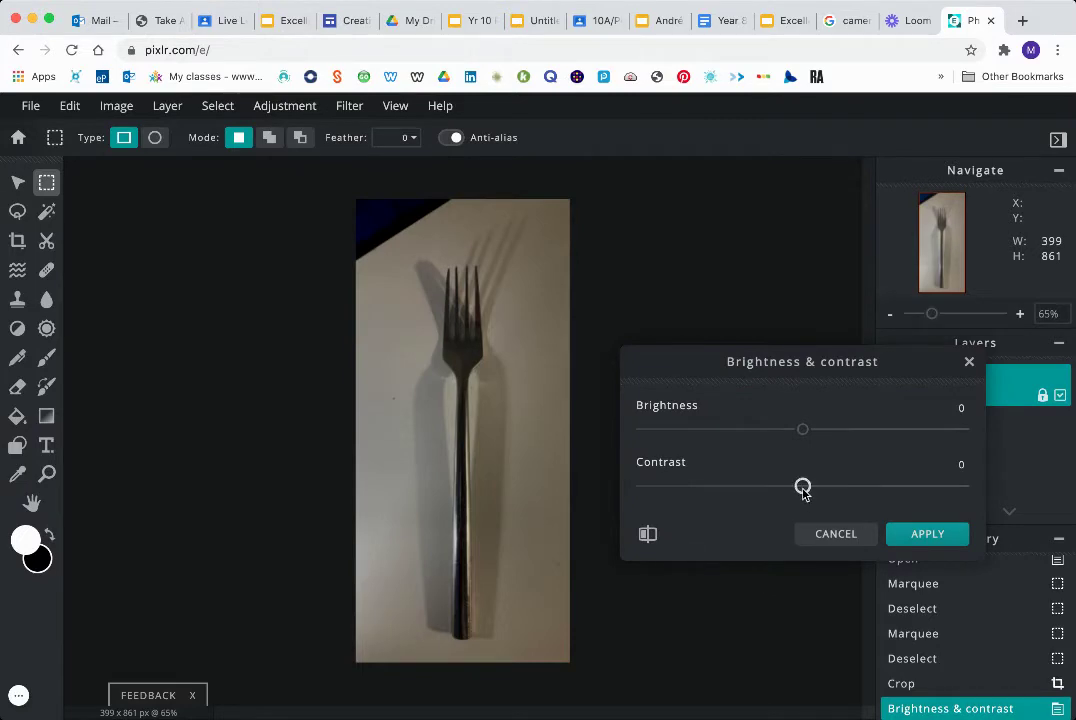
pyautogui.moveTo(802, 487); pyautogui.dragTo(765, 490)
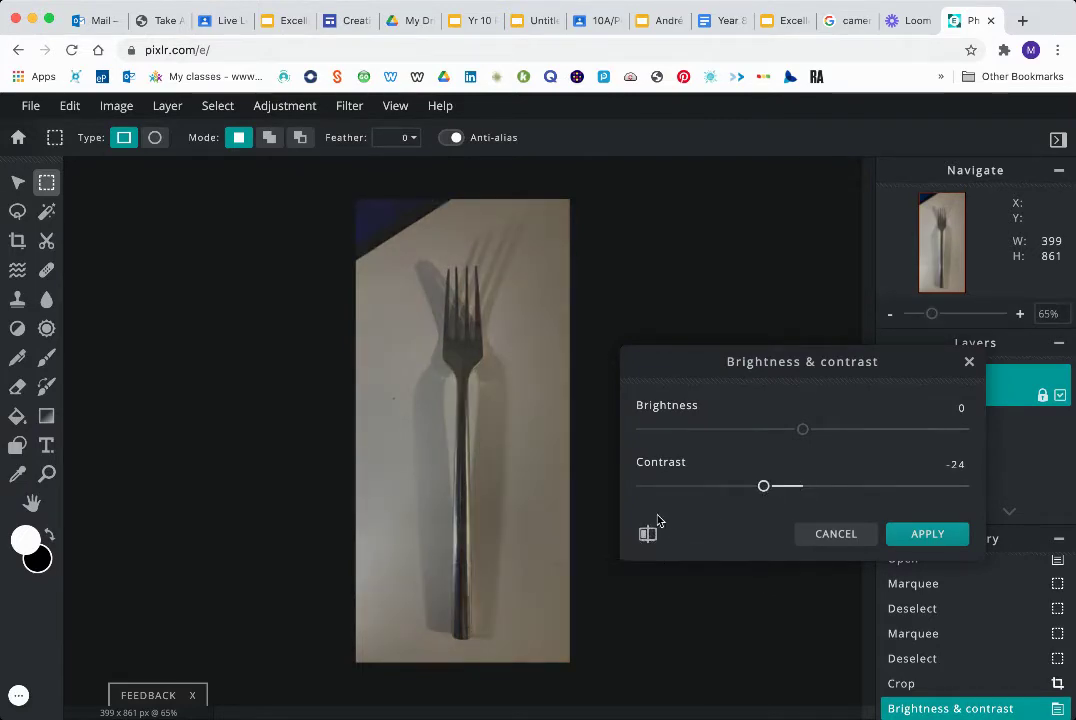
pyautogui.moveTo(647, 534); pyautogui.dragTo(648, 538)
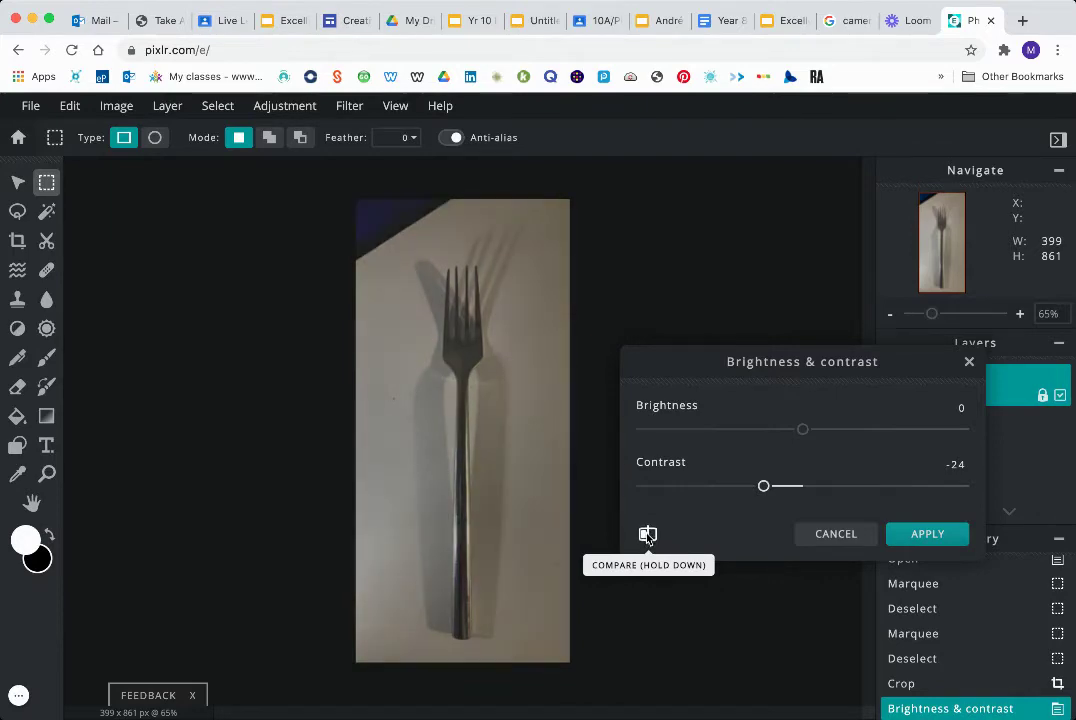
pyautogui.click(836, 535)
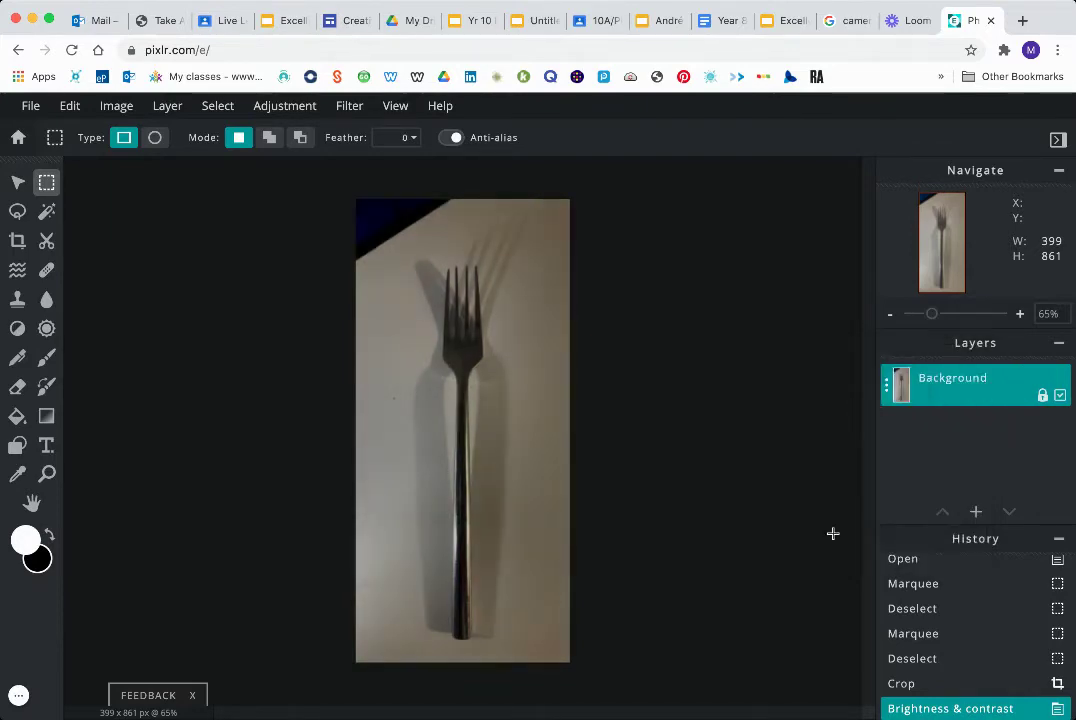
# Step: Switch to the Clone Stamp, dab the dark top-left corner, and set opacity to 100%
pyautogui.click(18, 300)
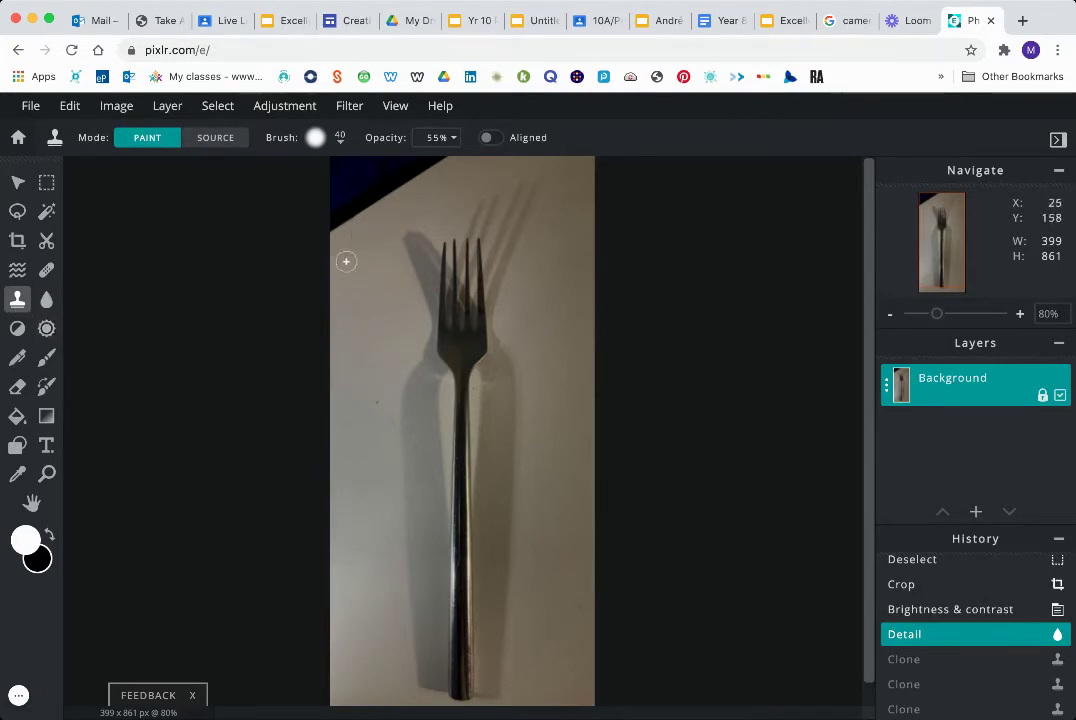
pyautogui.click(366, 237)
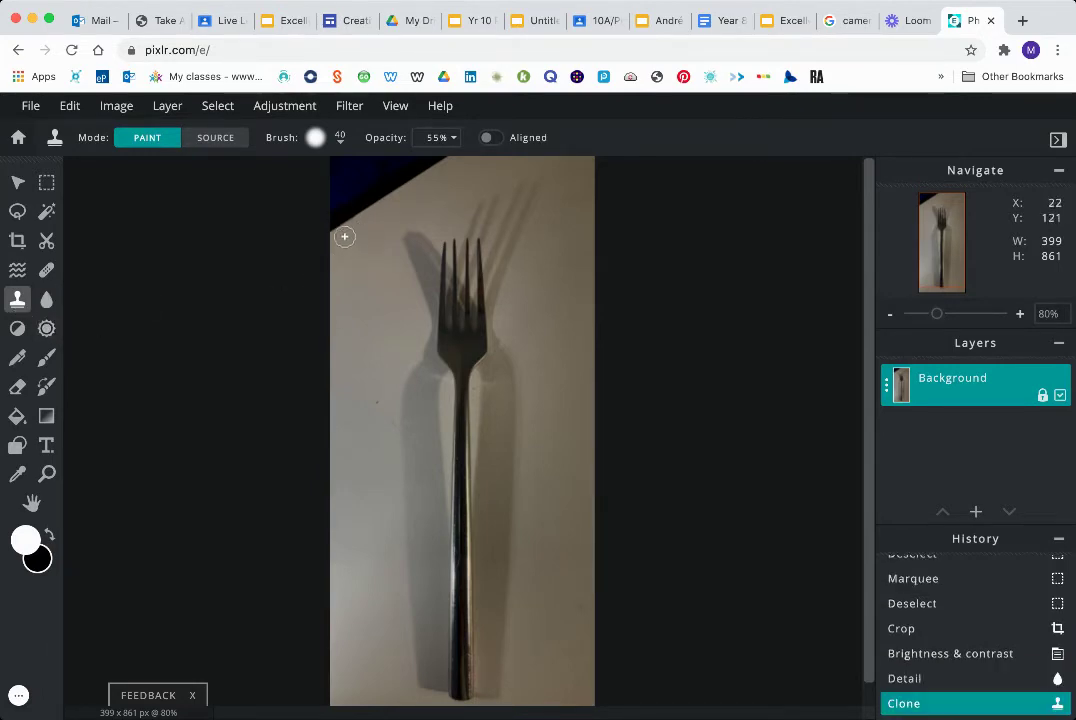
pyautogui.click(451, 140)
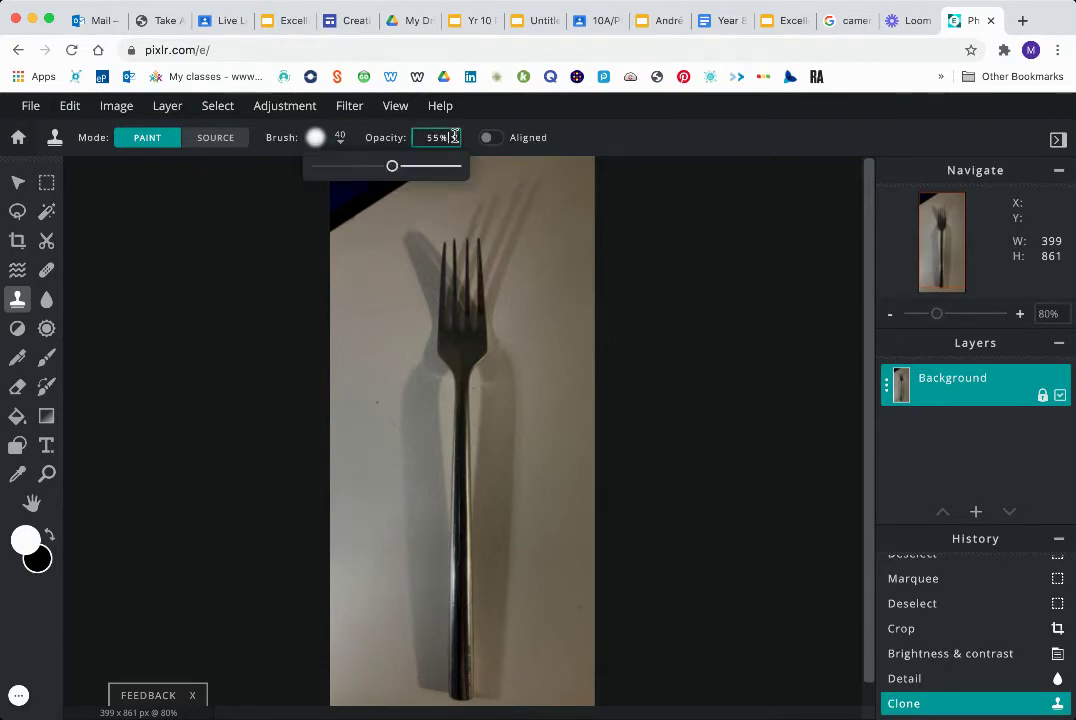
pyautogui.moveTo(394, 166); pyautogui.dragTo(507, 163)
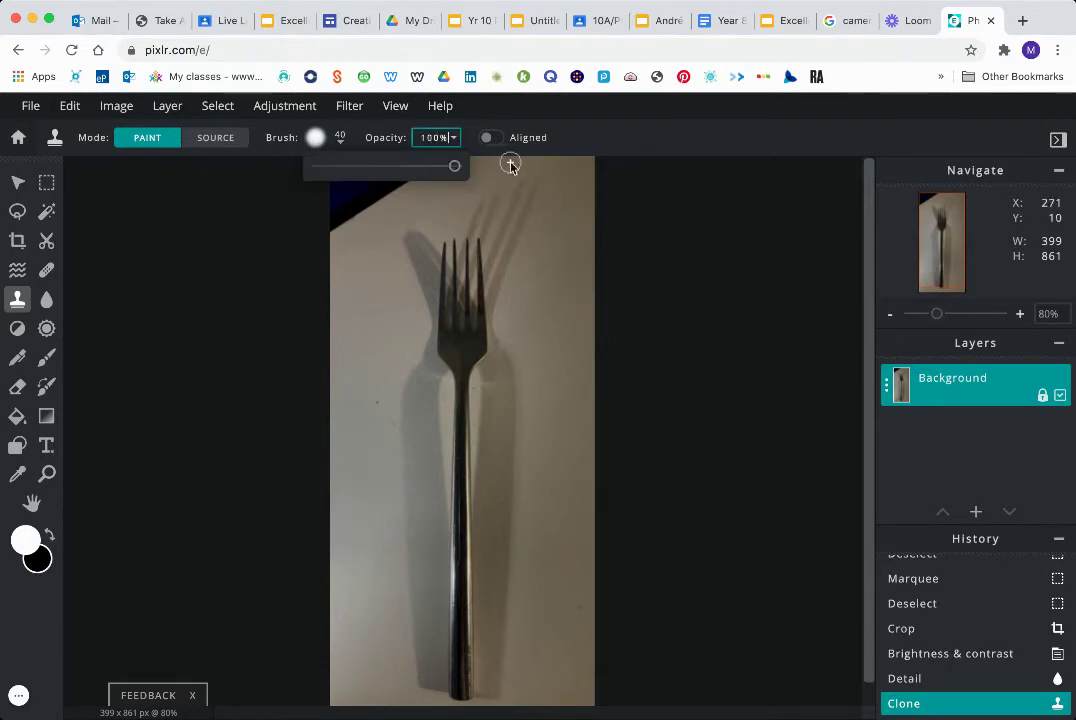
pyautogui.click(348, 242)
# Step: Paint cloned light background over the dark top-left corner until it is covered
pyautogui.click(345, 236)
pyautogui.moveTo(345, 236)
pyautogui.mouseDown()
pyautogui.moveTo(336, 221)
pyautogui.moveTo(329, 235)
pyautogui.moveTo(441, 156)
pyautogui.mouseUp()
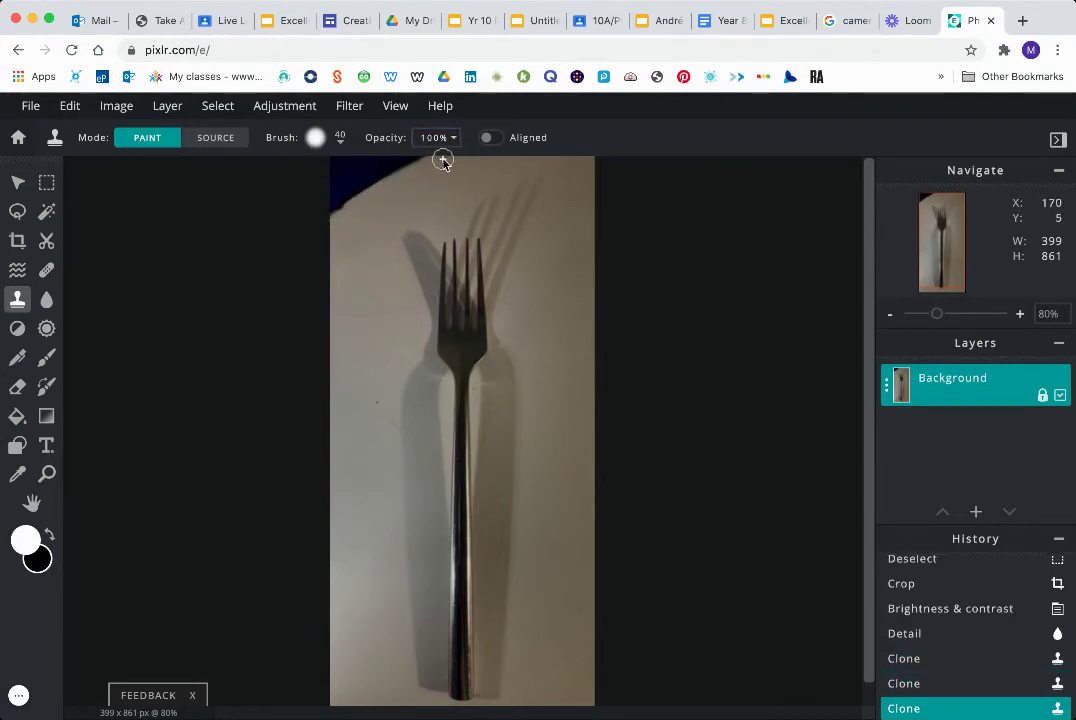
pyautogui.click(352, 231)
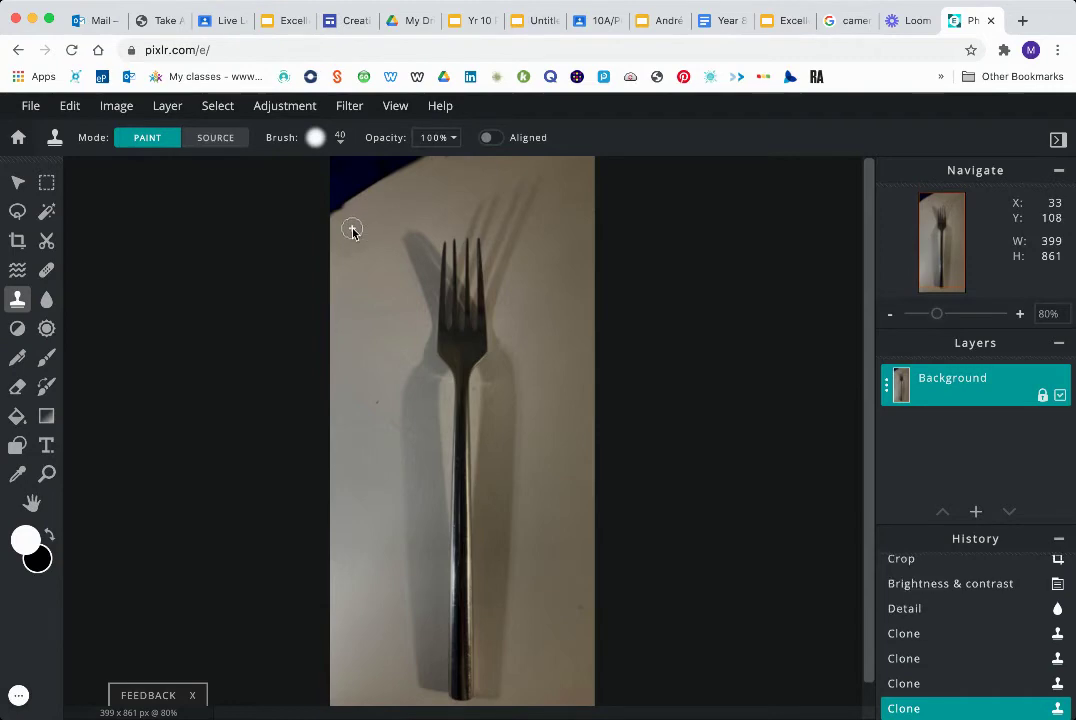
pyautogui.moveTo(330, 213); pyautogui.dragTo(420, 161)
pyautogui.click(339, 211)
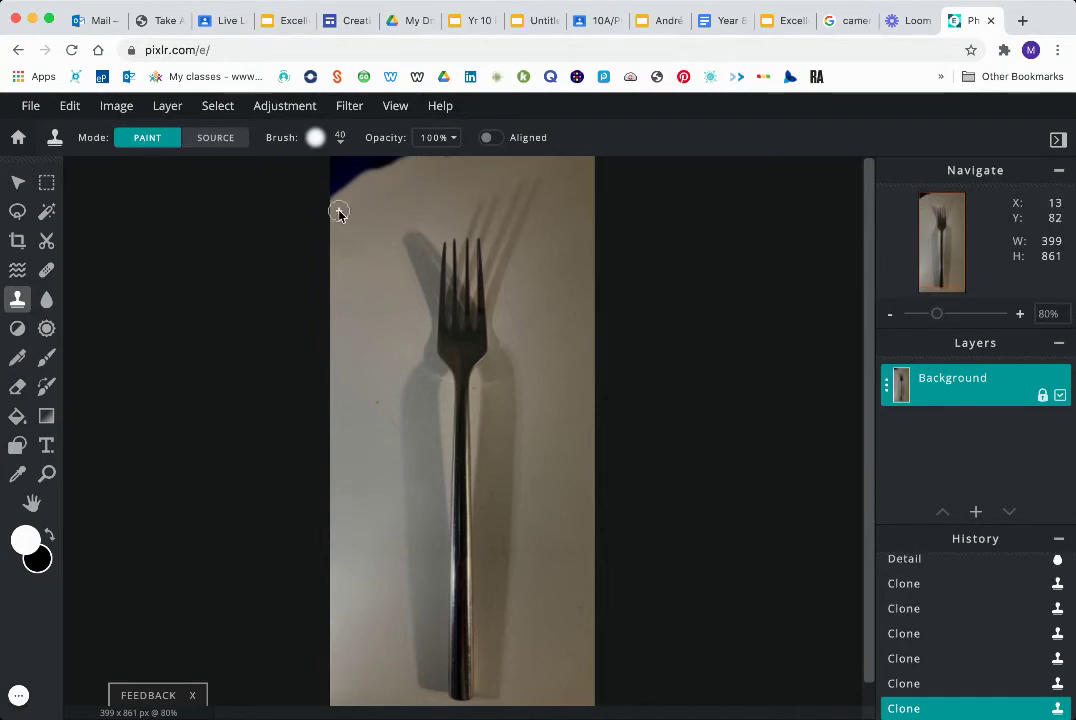
pyautogui.moveTo(334, 197); pyautogui.dragTo(399, 161)
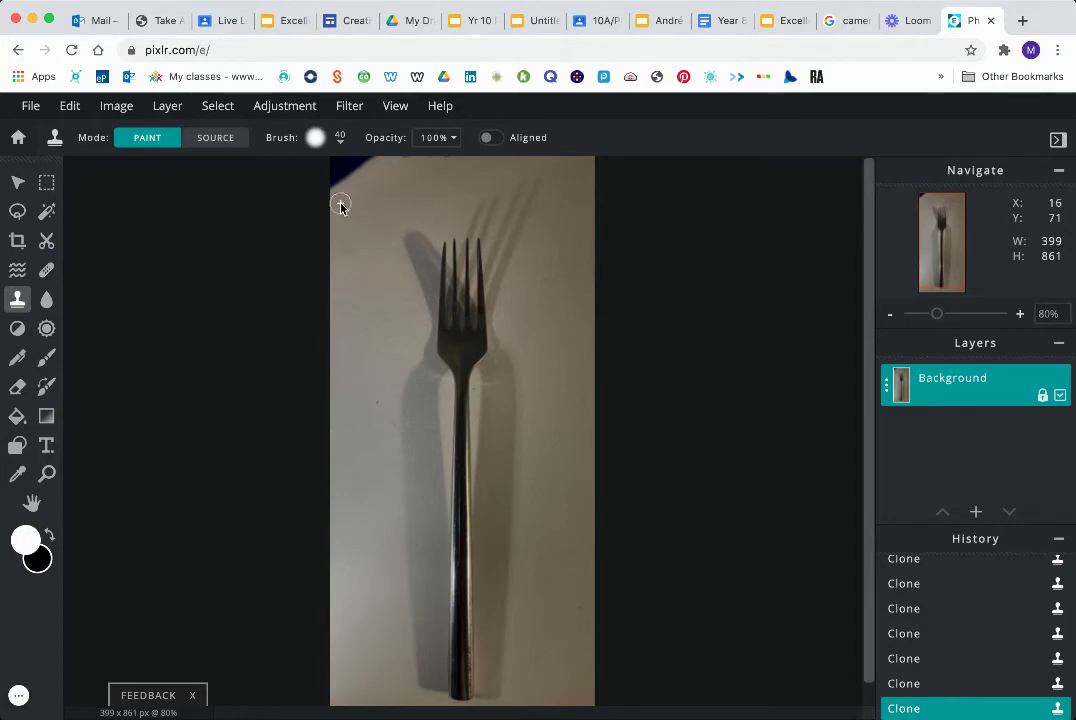
pyautogui.moveTo(338, 206)
pyautogui.mouseDown()
pyautogui.moveTo(336, 187)
pyautogui.moveTo(361, 162)
pyautogui.moveTo(334, 161)
pyautogui.moveTo(398, 162)
pyautogui.moveTo(358, 267)
pyautogui.mouseUp()
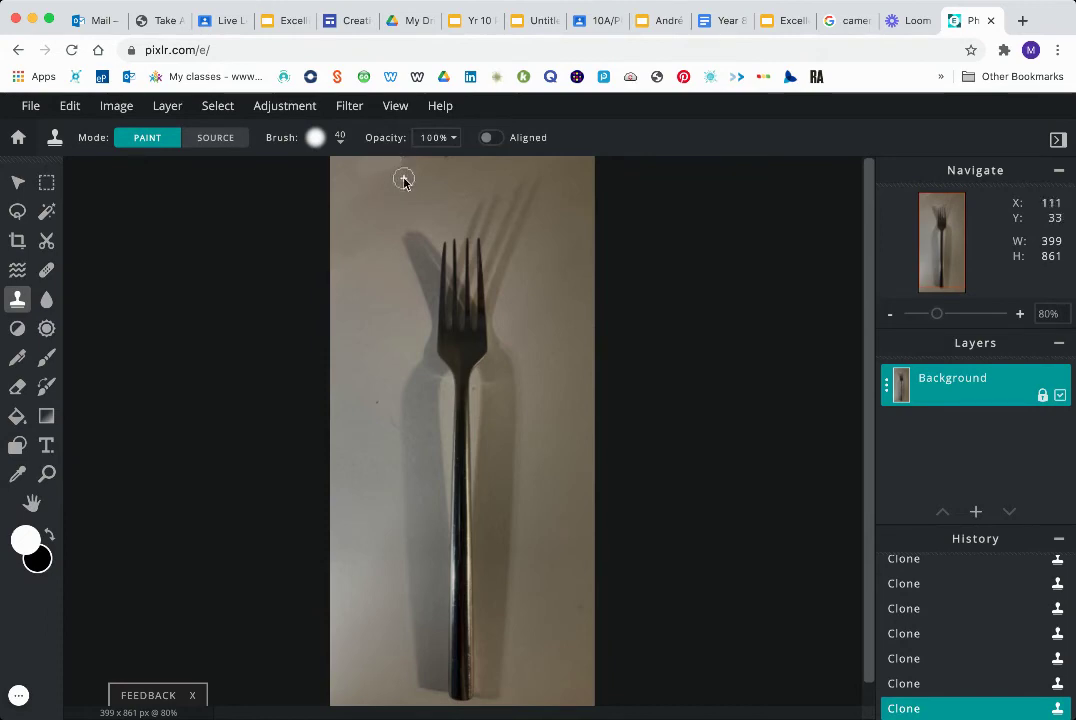
# Step: Lower the Clone Stamp opacity to 45% and zoom out to see the whole photo
pyautogui.click(452, 137)
pyautogui.moveTo(455, 166); pyautogui.dragTo(379, 167)
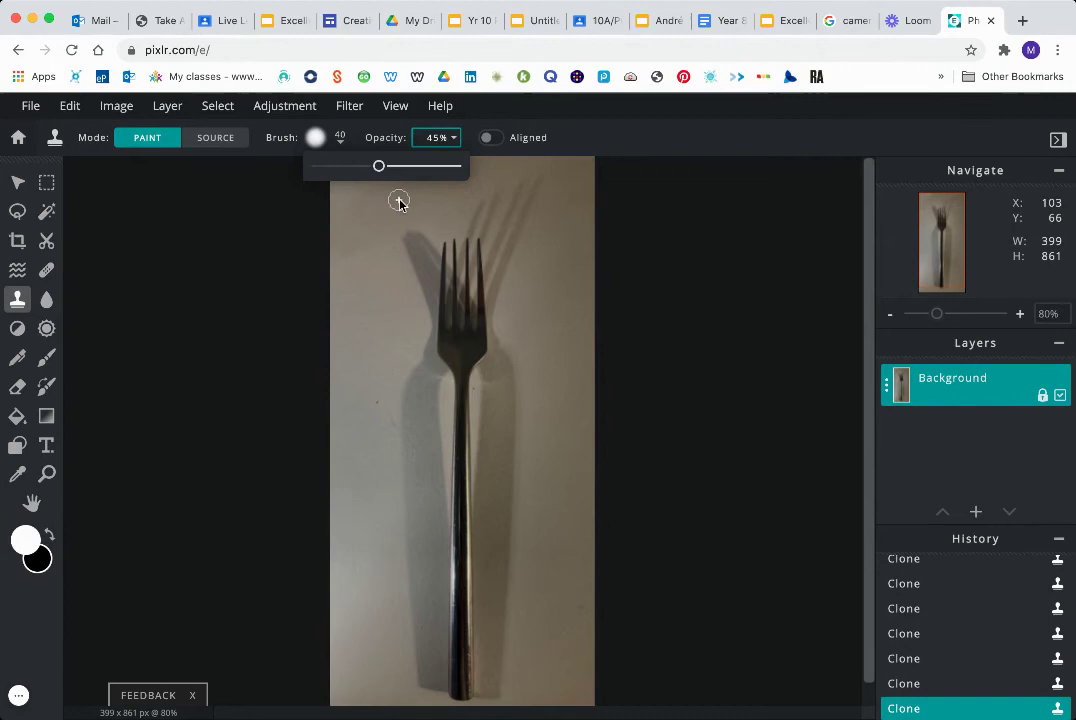
pyautogui.click(401, 202)
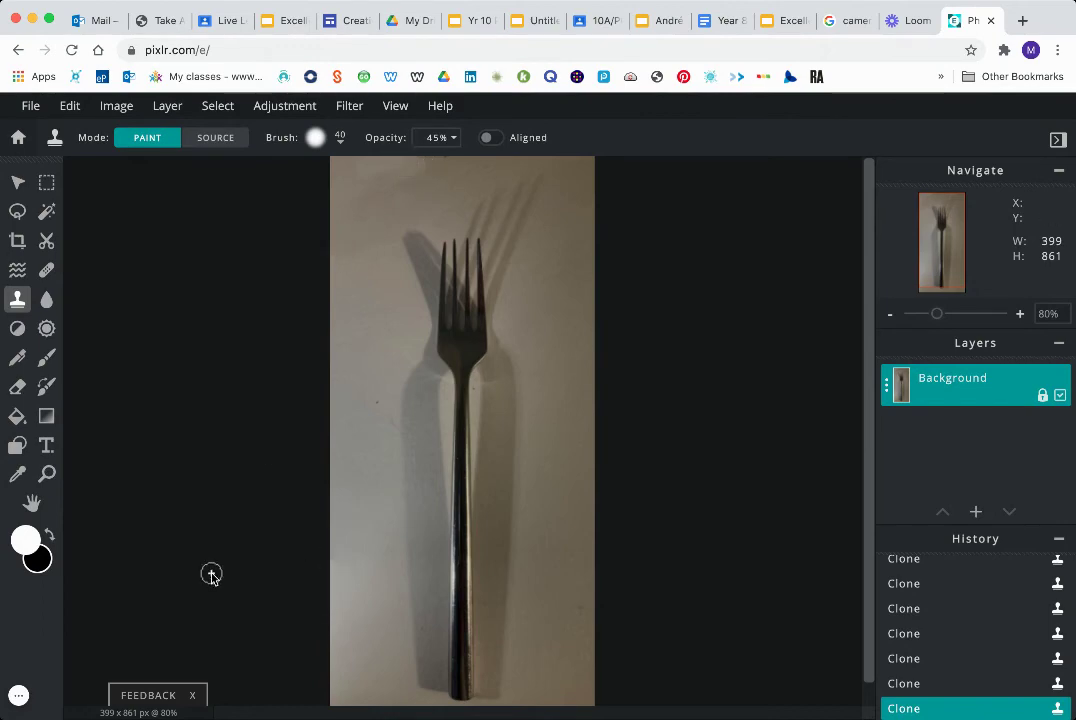
pyautogui.hotkey('ctrl', '-')
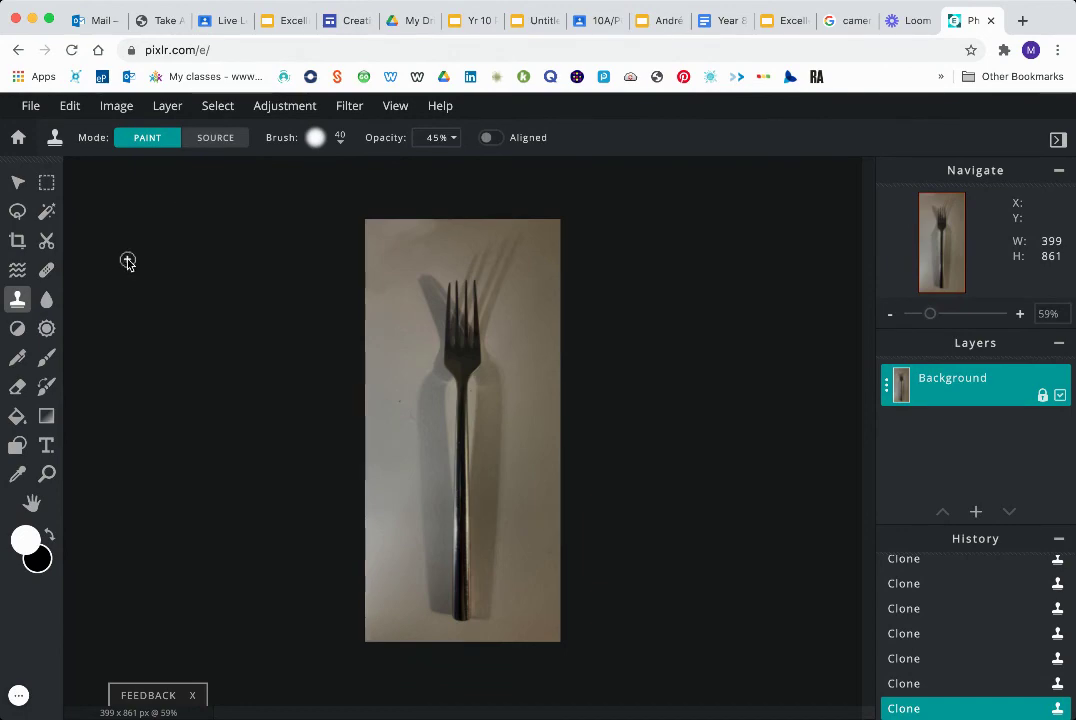
# Step: Apply Hue & saturation with saturation pulled down to about -36
pyautogui.click(270, 108)
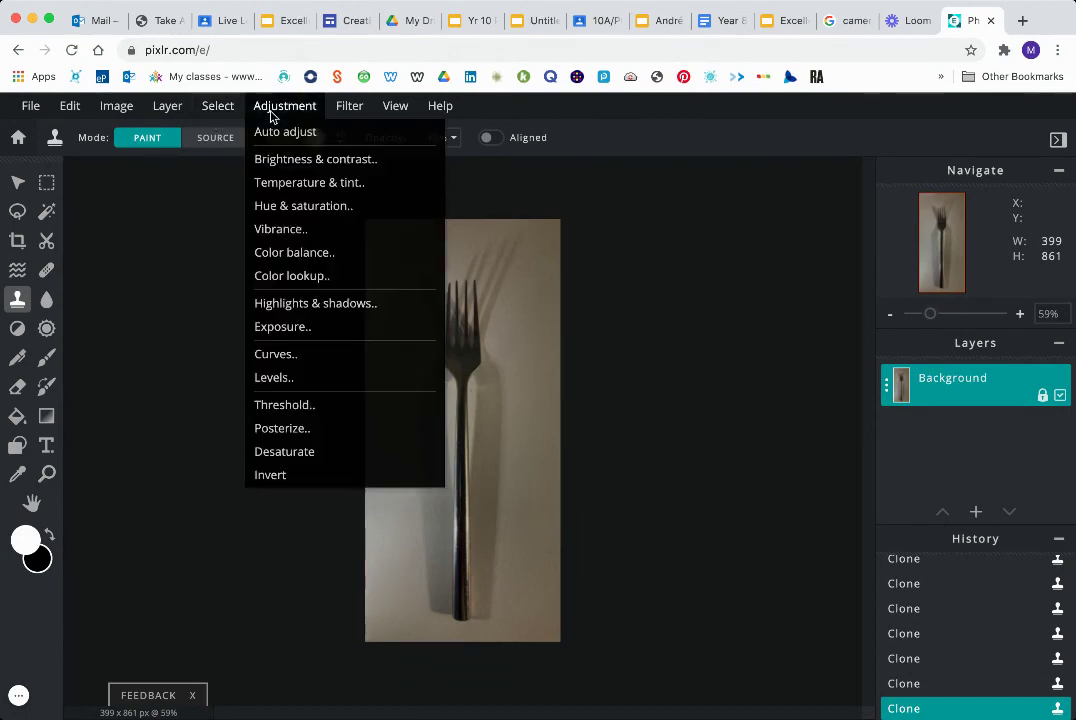
pyautogui.click(312, 206)
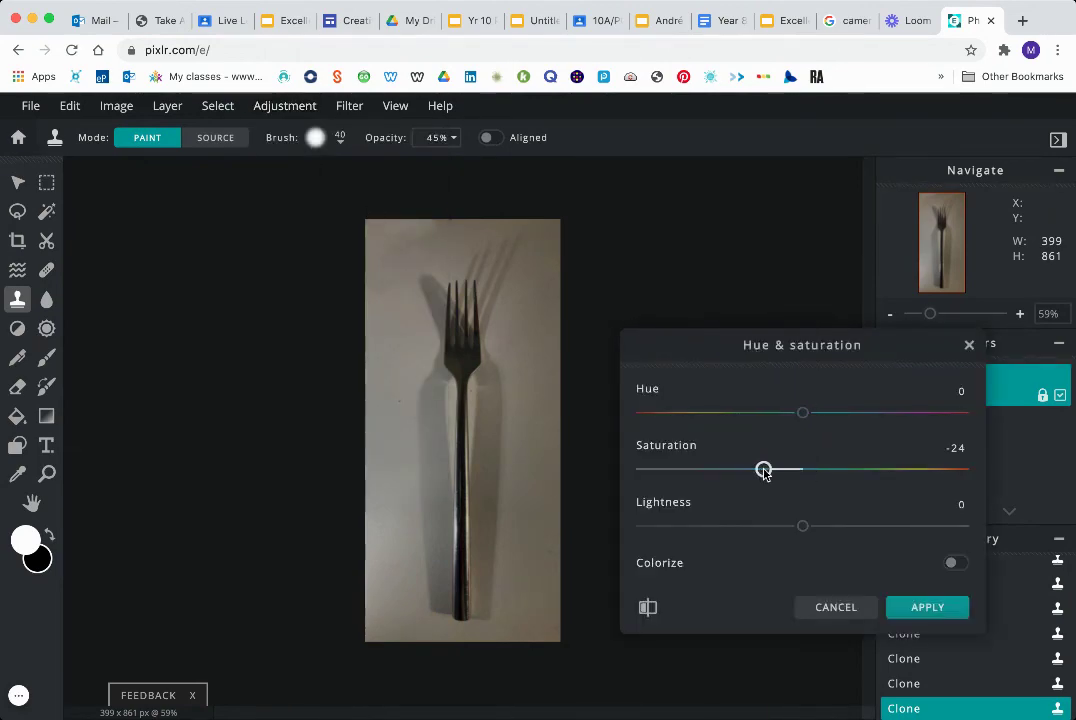
pyautogui.moveTo(763, 472); pyautogui.dragTo(798, 472)
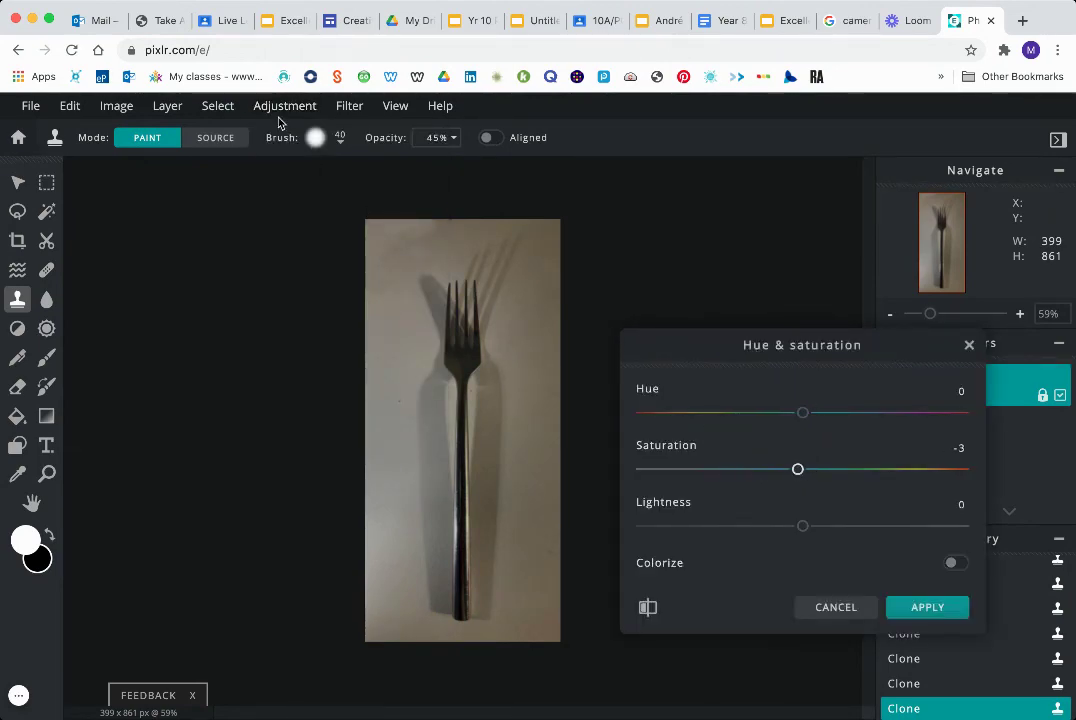
pyautogui.moveTo(797, 472); pyautogui.dragTo(745, 461)
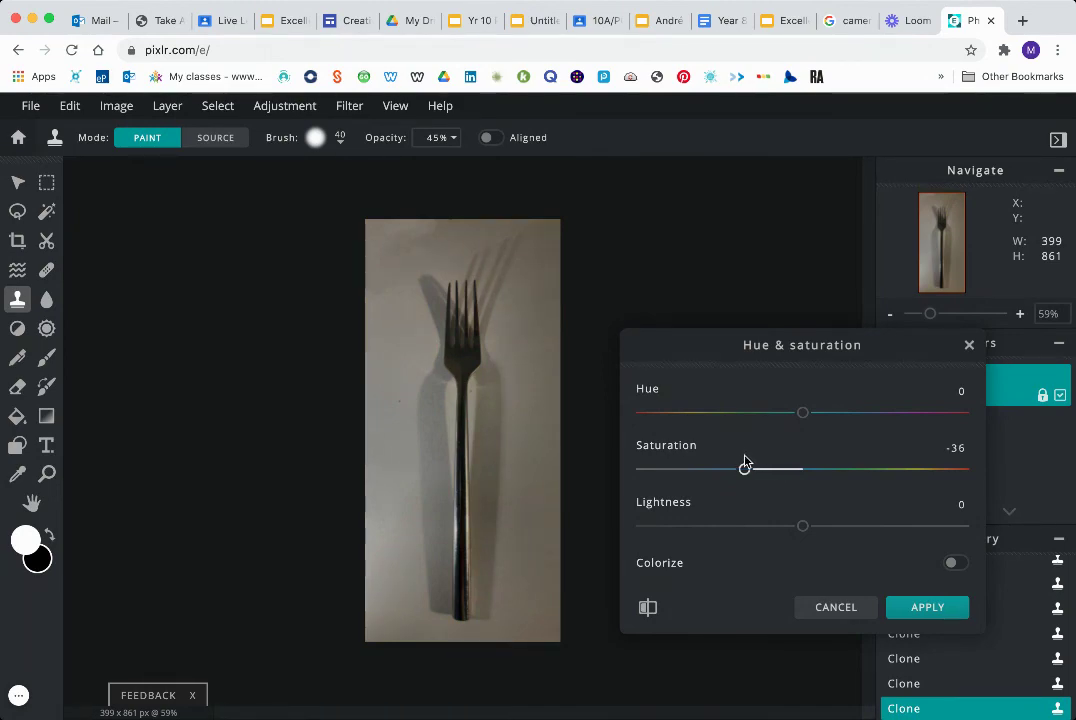
pyautogui.click(922, 607)
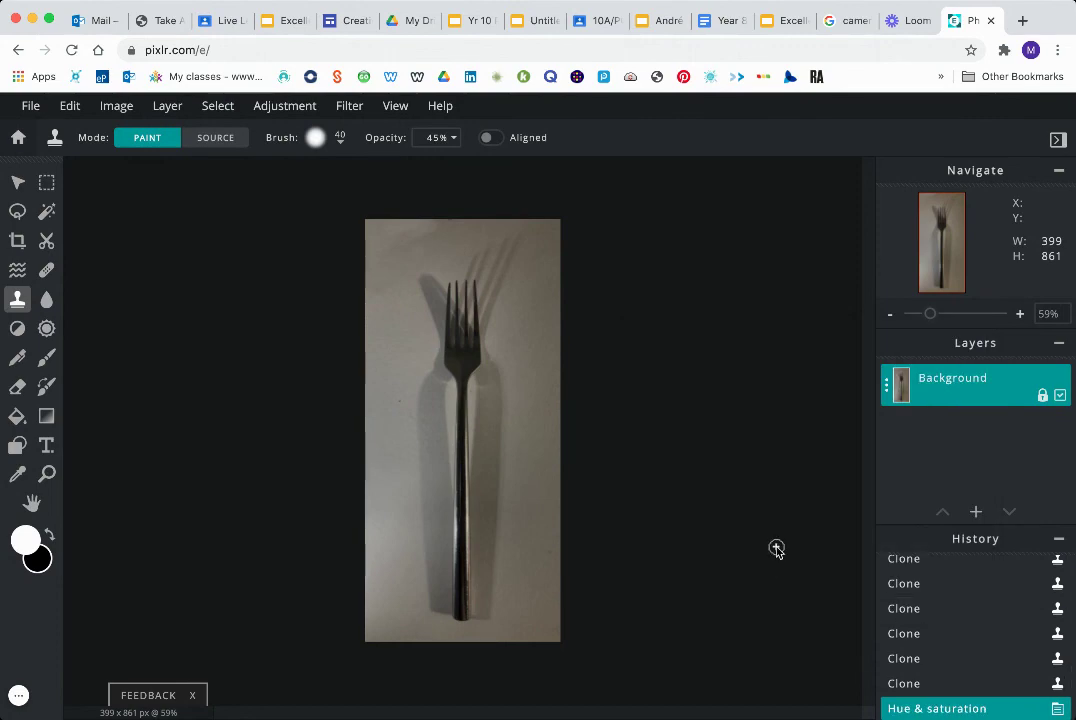